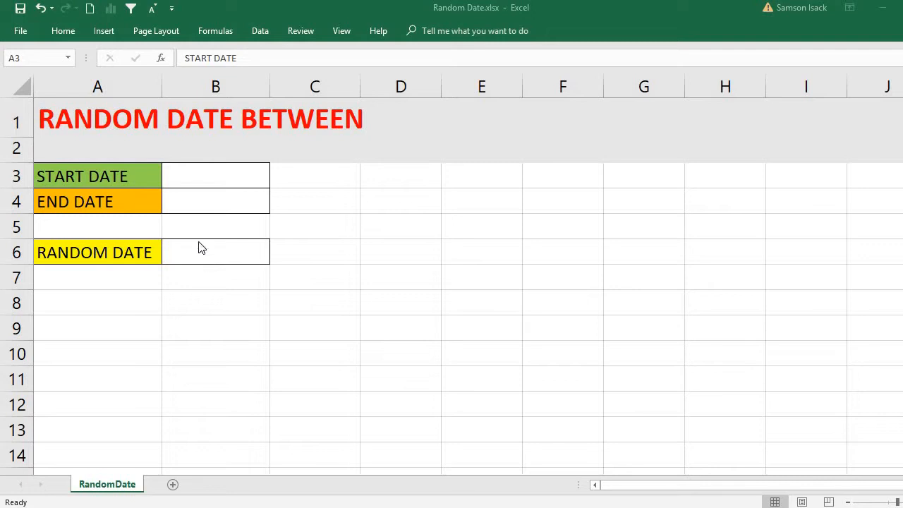
# Step: Apply the custom date format d-mmm-yyyy to the start and end date cells B3:B4
pyautogui.click(201, 174)
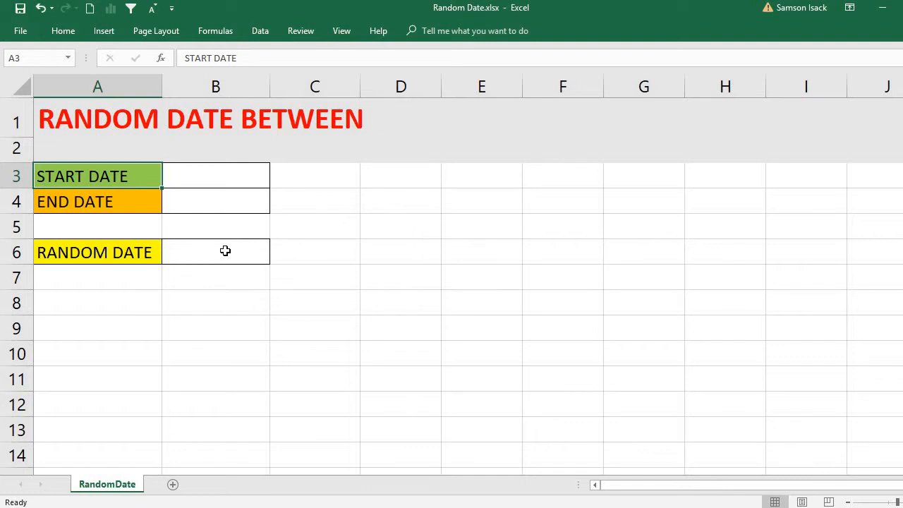
pyautogui.click(213, 179)
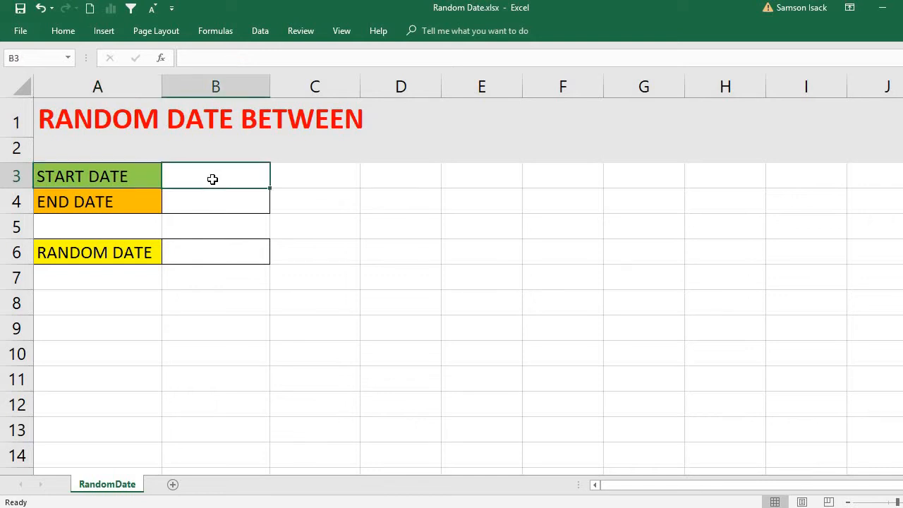
pyautogui.rightClick(254, 180)
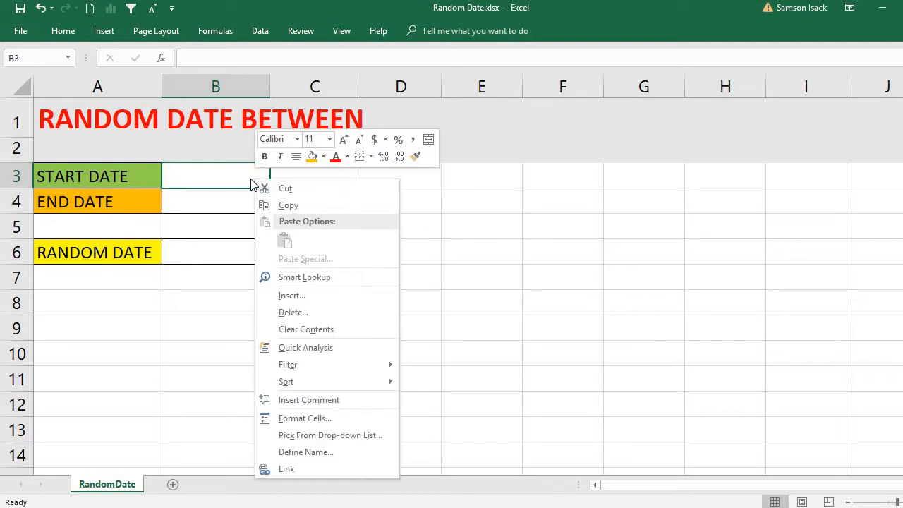
pyautogui.click(199, 182)
pyautogui.moveTo(198, 181); pyautogui.dragTo(201, 198)
pyautogui.rightClick(201, 198)
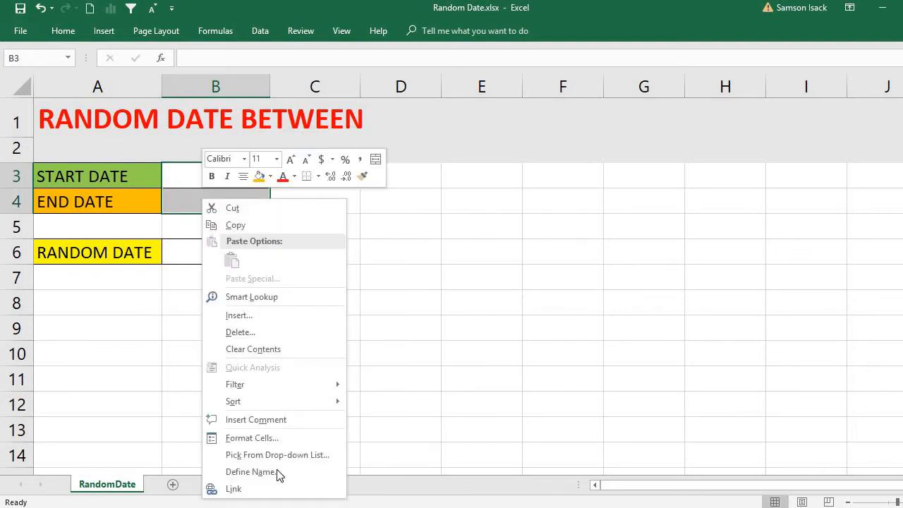
pyautogui.click(275, 440)
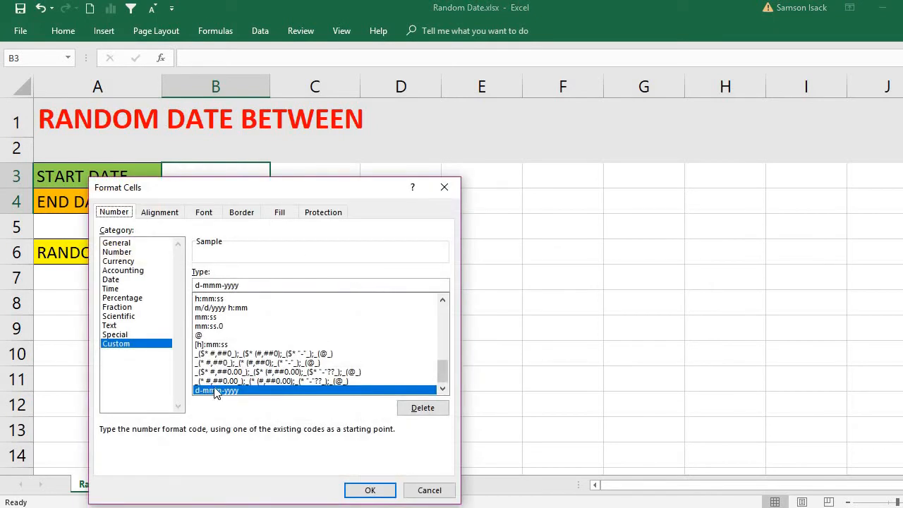
pyautogui.click(244, 285)
pyautogui.click(370, 492)
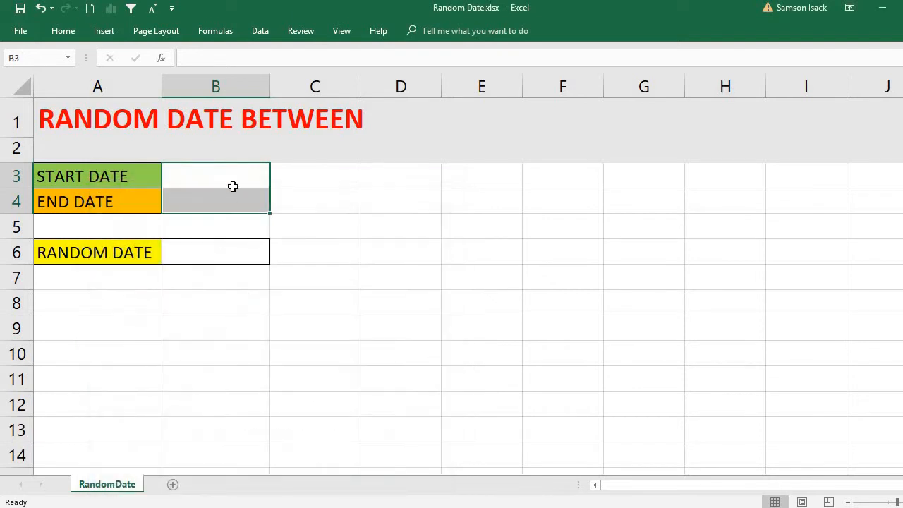
pyautogui.click(230, 197)
# Step: Give the random date cell B6 the custom number format d-mmm-yyyy
pyautogui.click(213, 258)
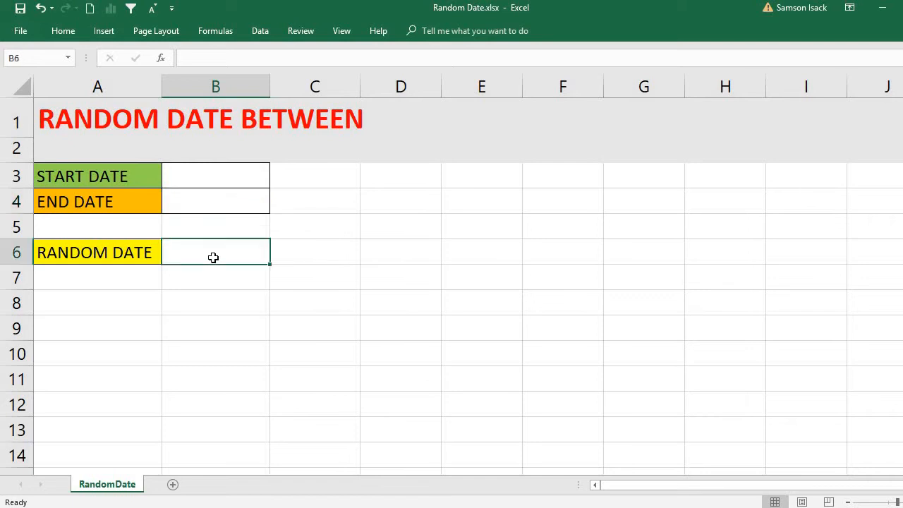
pyautogui.rightClick(213, 258)
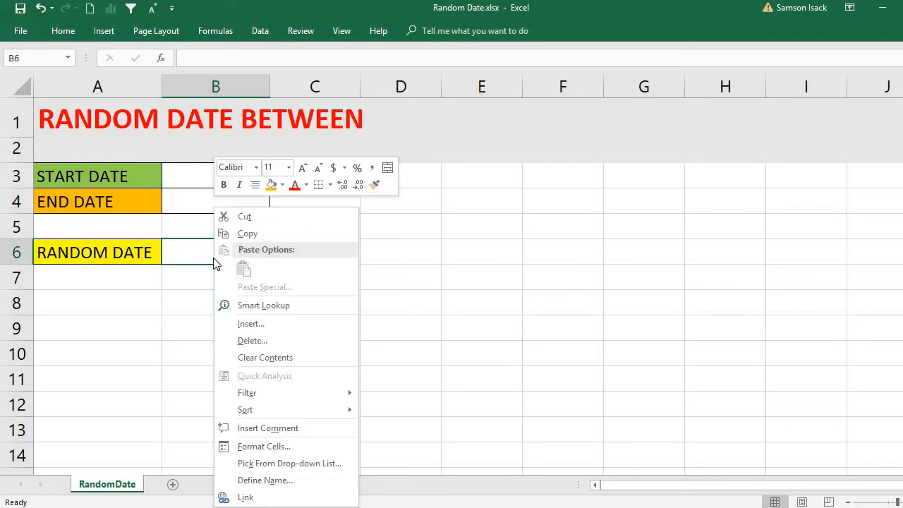
pyautogui.click(270, 444)
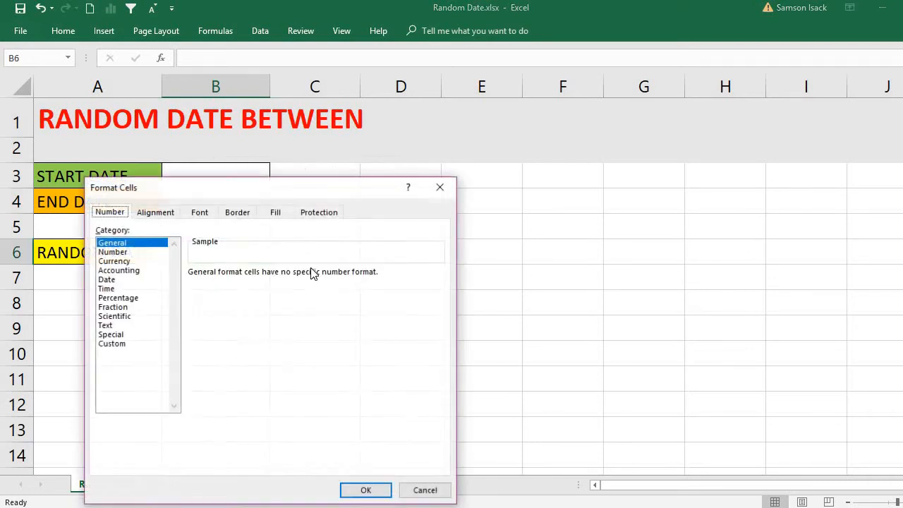
pyautogui.click(126, 344)
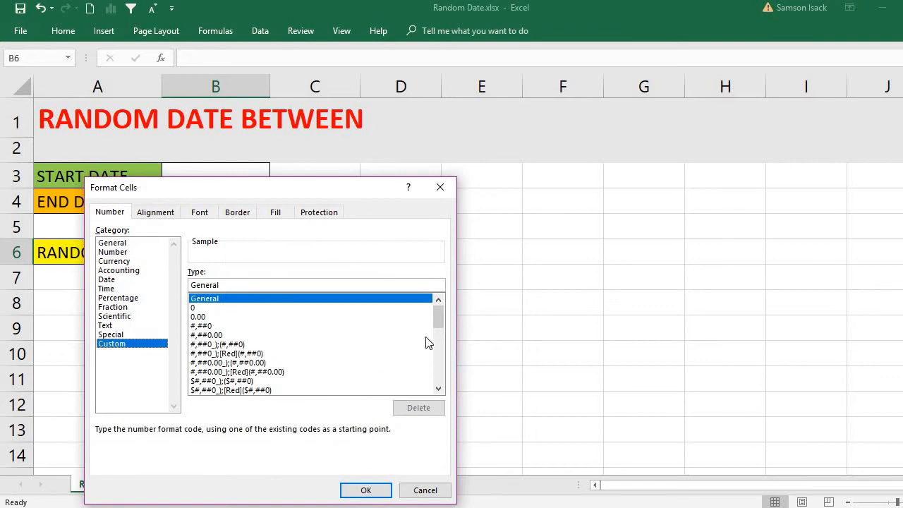
pyautogui.moveTo(443, 317); pyautogui.dragTo(445, 355)
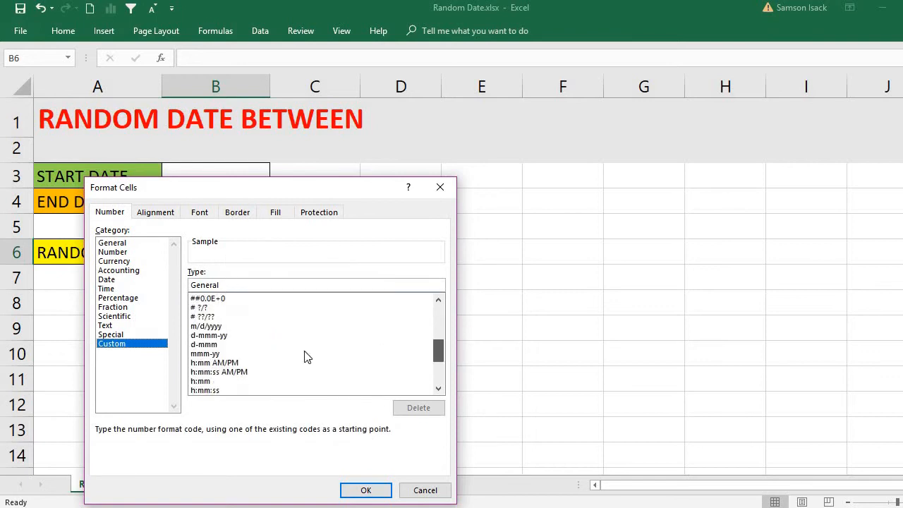
pyautogui.click(240, 336)
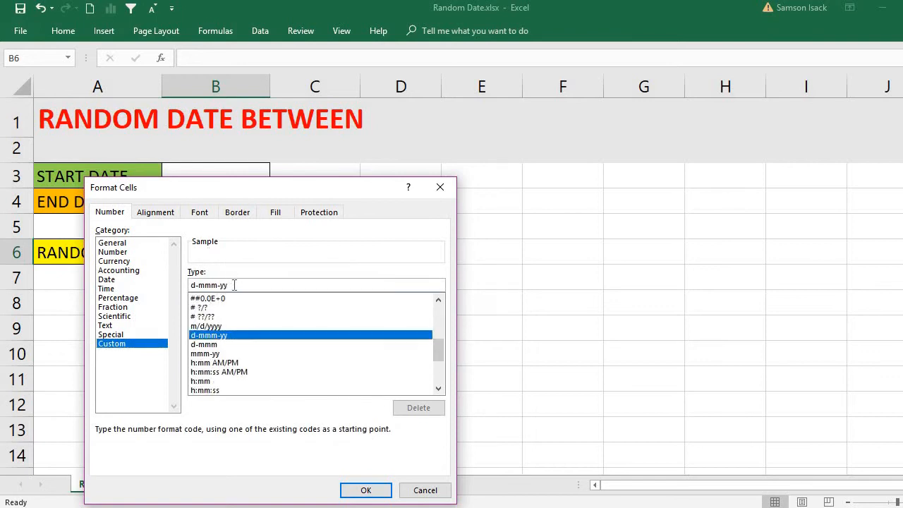
pyautogui.write('yy')
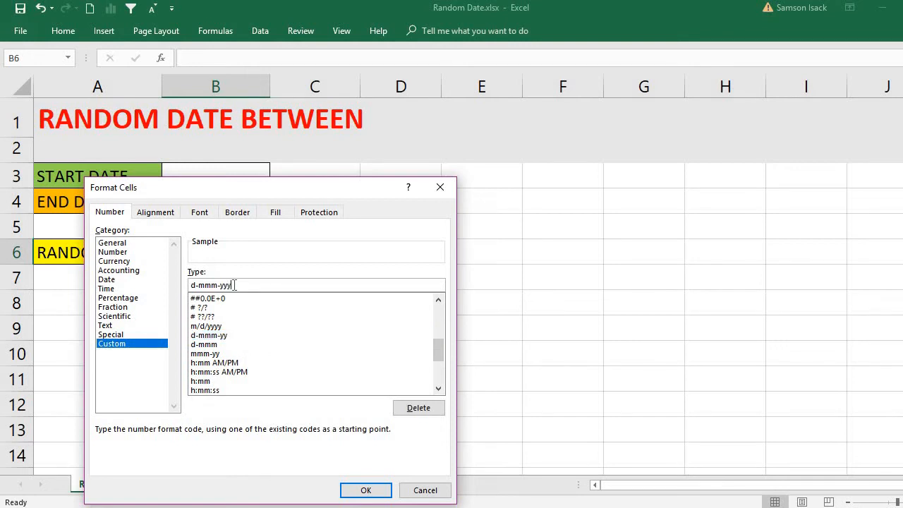
pyautogui.click(376, 486)
# Step: Enter 1-May-2018 as the start date in cell B3
pyautogui.click(228, 181)
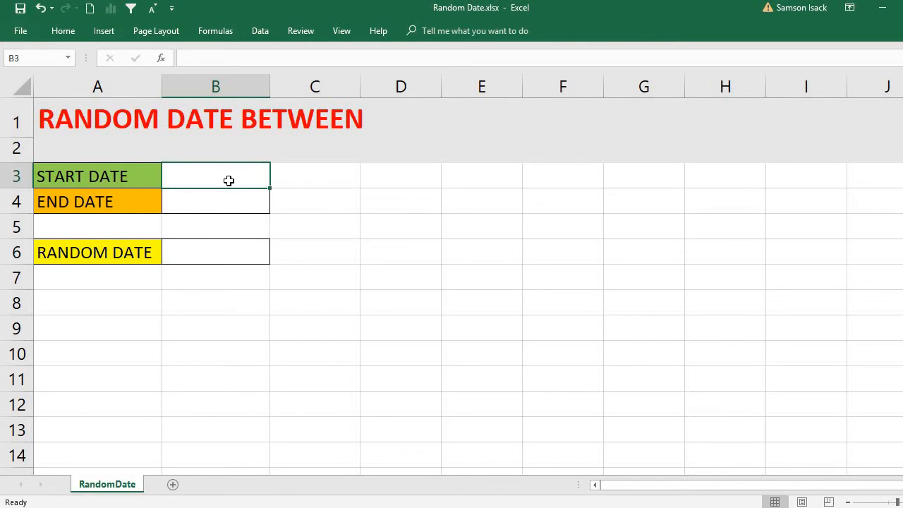
pyautogui.write('1-')
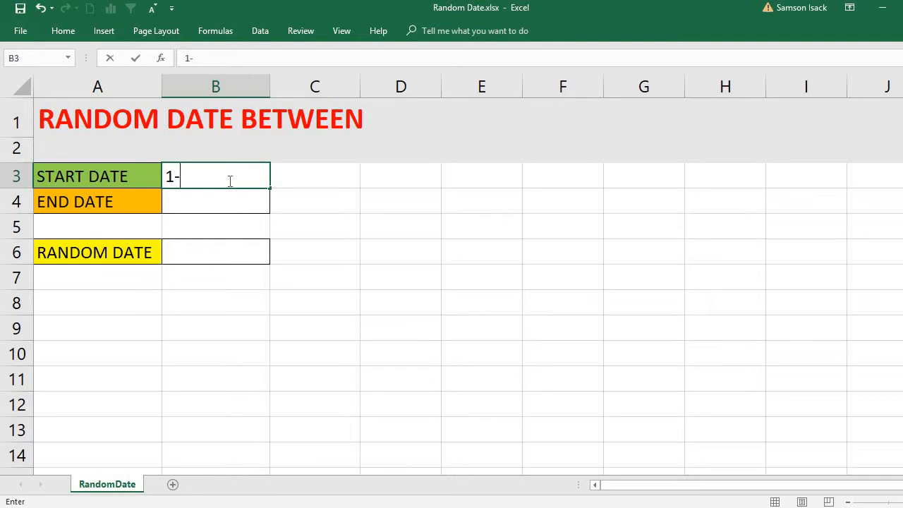
pyautogui.write('May-201')
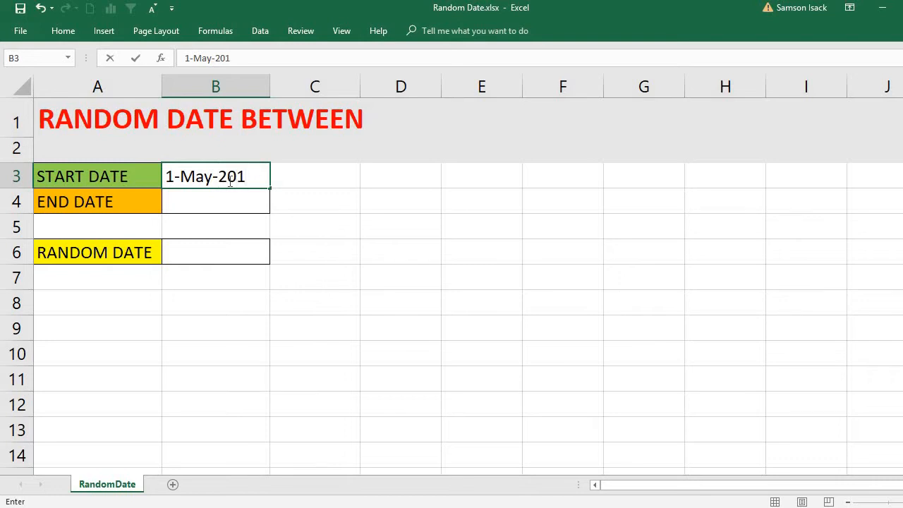
pyautogui.write('8')
pyautogui.press('Return')
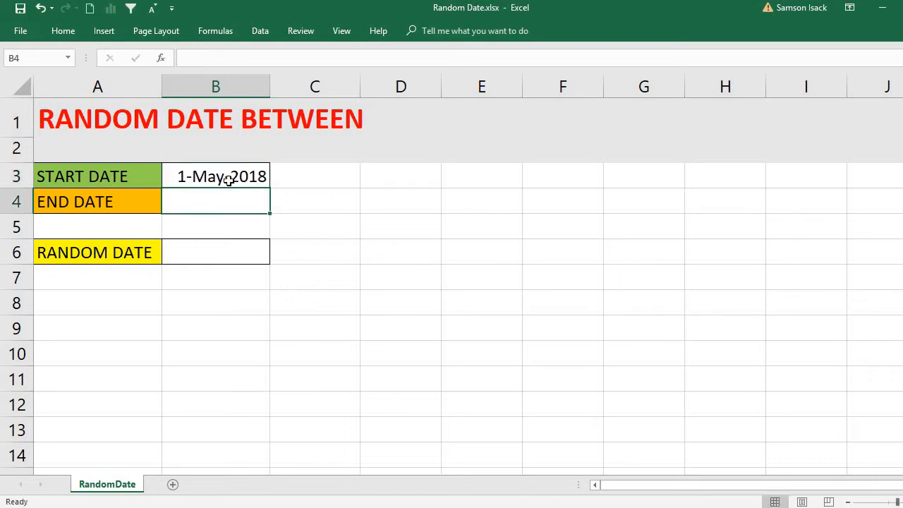
# Step: Enter 31-May-2018 as the end date in cell B4
pyautogui.write('31')
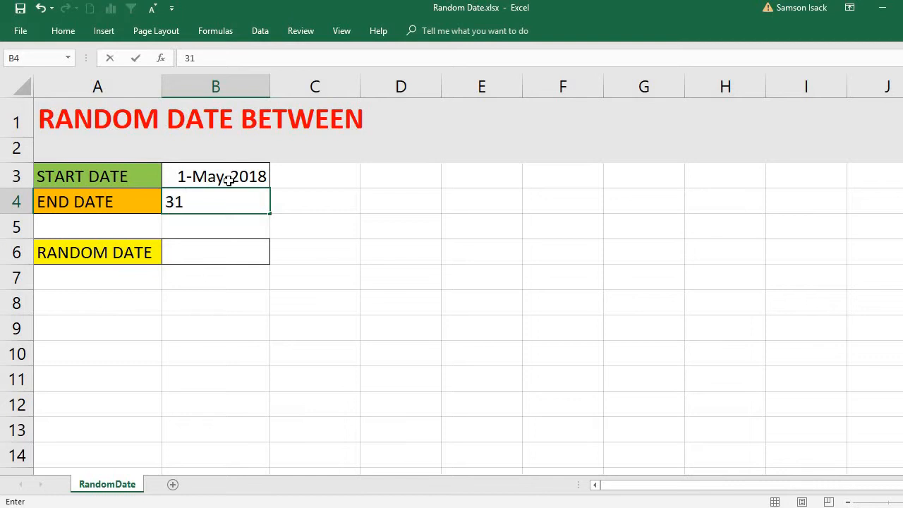
pyautogui.write('-May-2018')
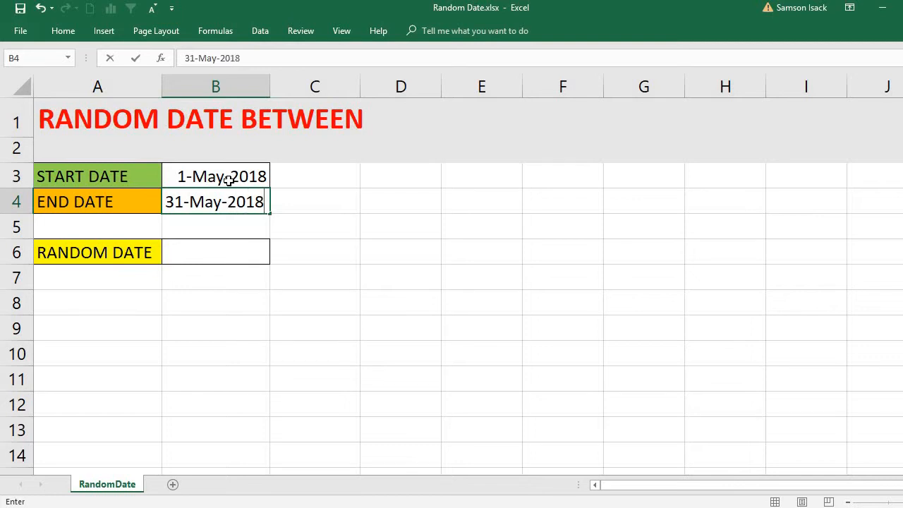
pyautogui.press('Return')
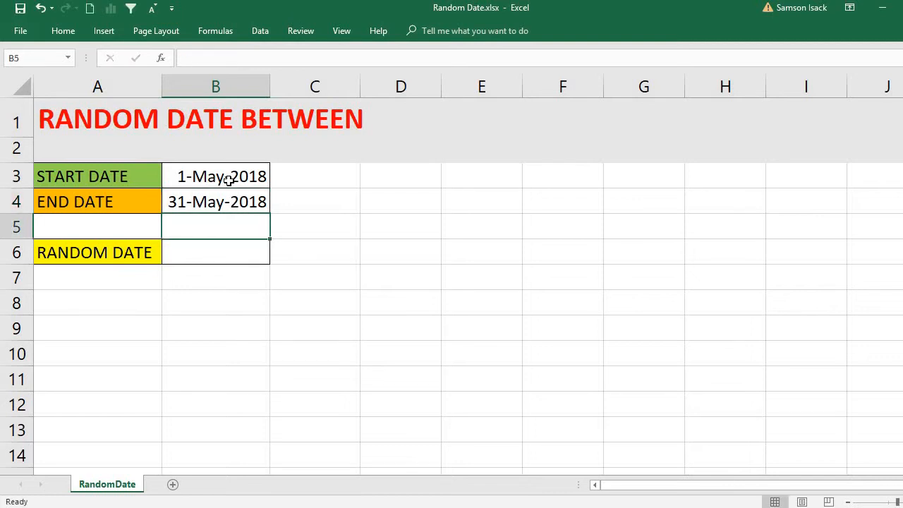
# Step: Enter the formula =RANDBETWEEN(B3,B4) in cell B6 to generate a random date between the start and end dates
pyautogui.click(215, 250)
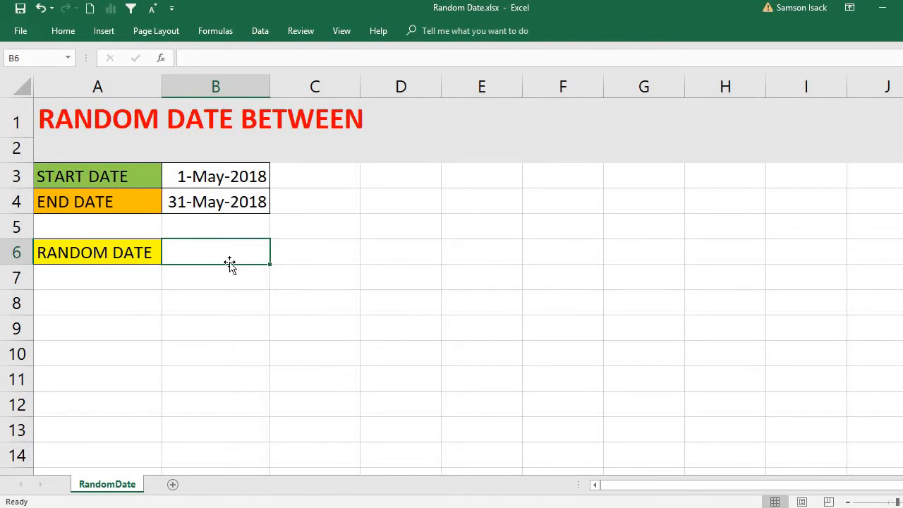
pyautogui.doubleClick(230, 254)
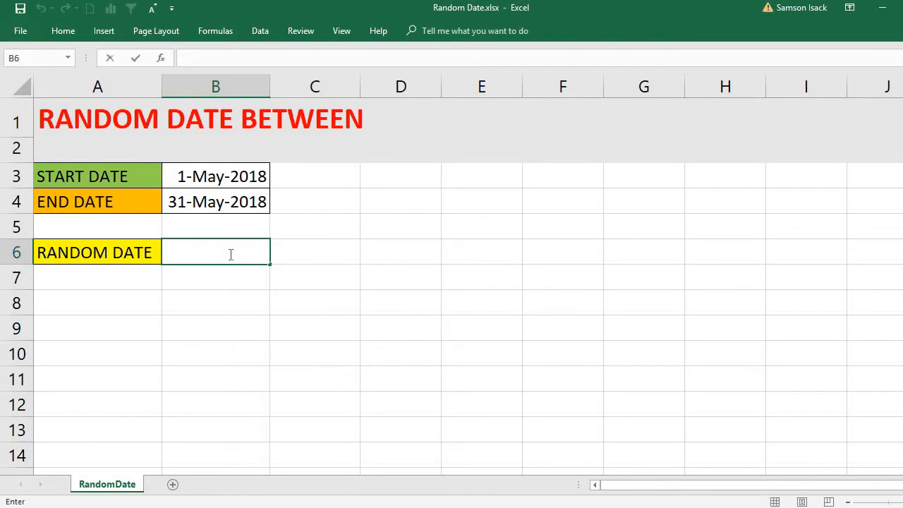
pyautogui.write('=')
pyautogui.write('Ra')
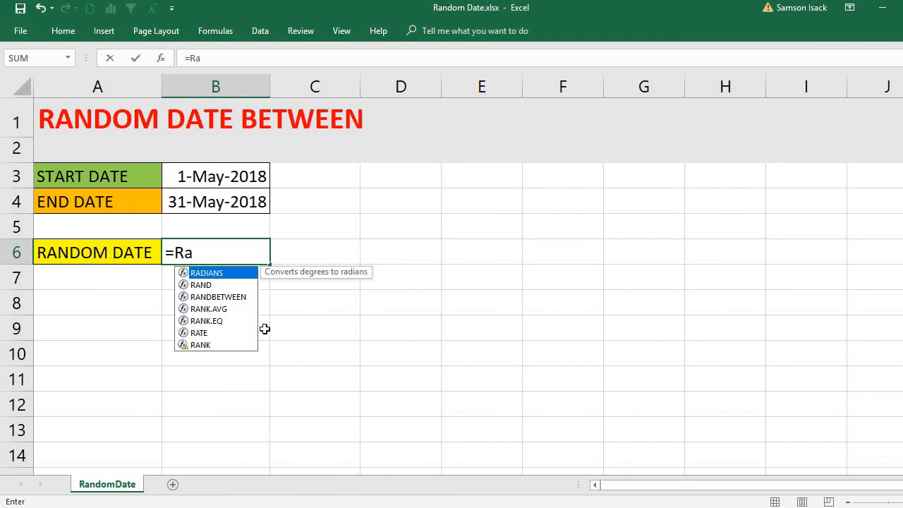
pyautogui.doubleClick(247, 301)
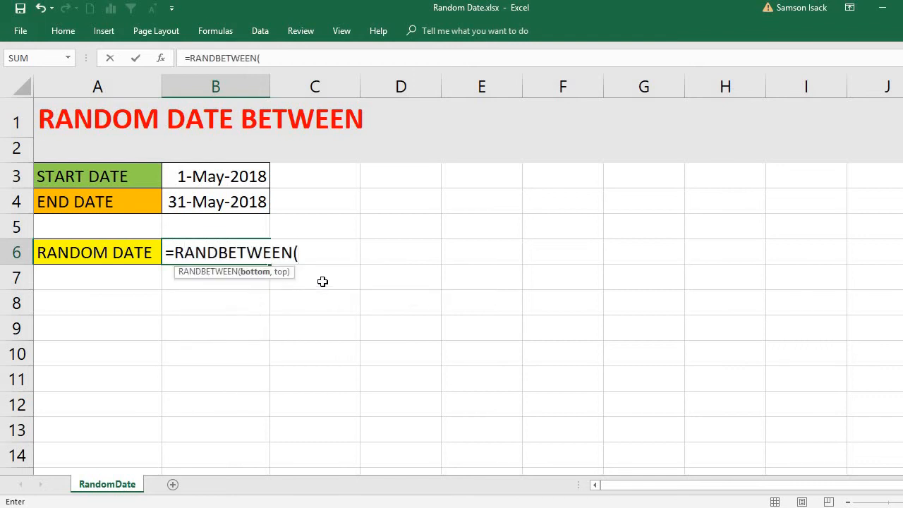
pyautogui.click(245, 177)
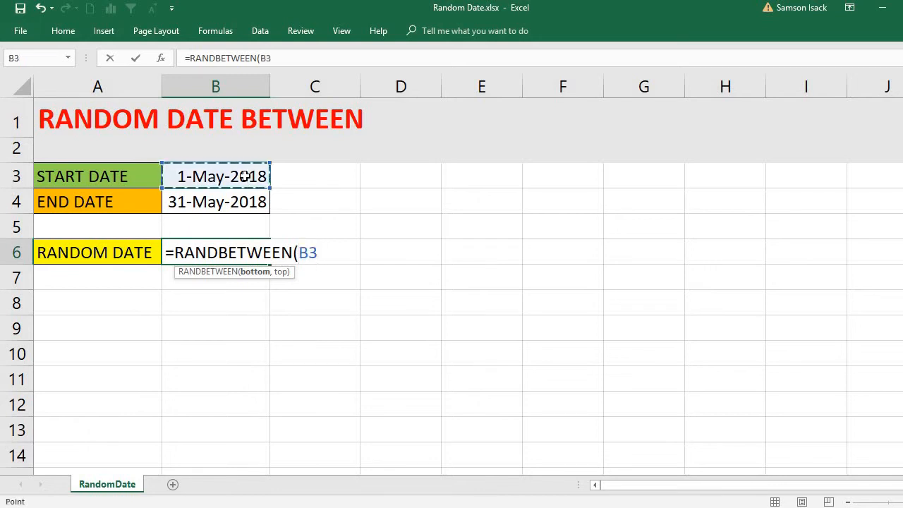
pyautogui.write(',')
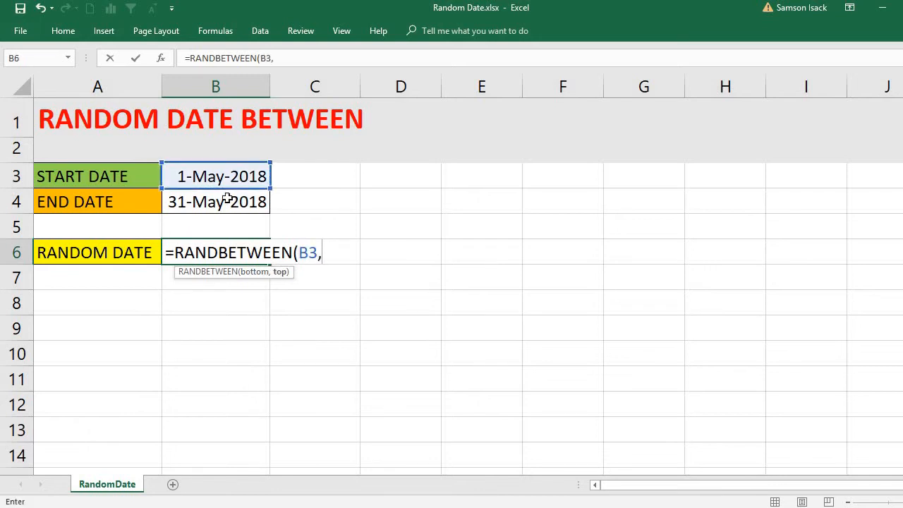
pyautogui.click(227, 200)
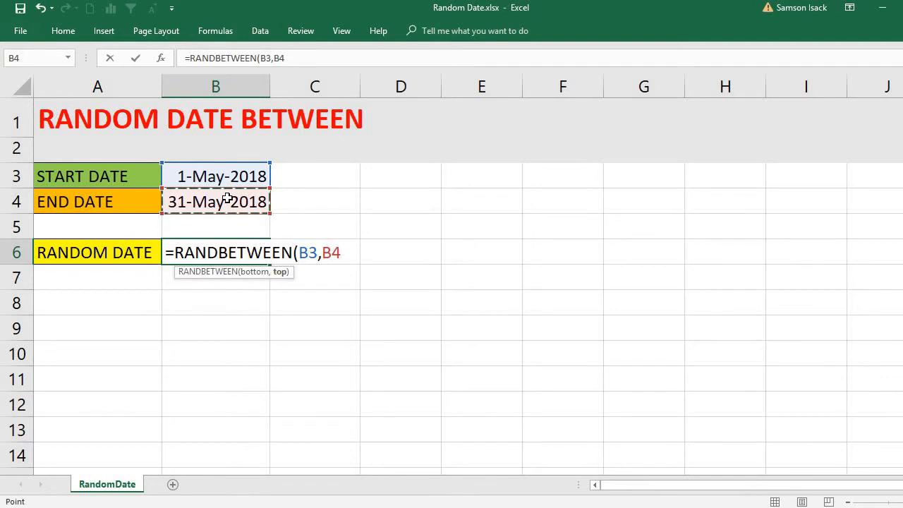
pyautogui.write(')')
pyautogui.press('Return')
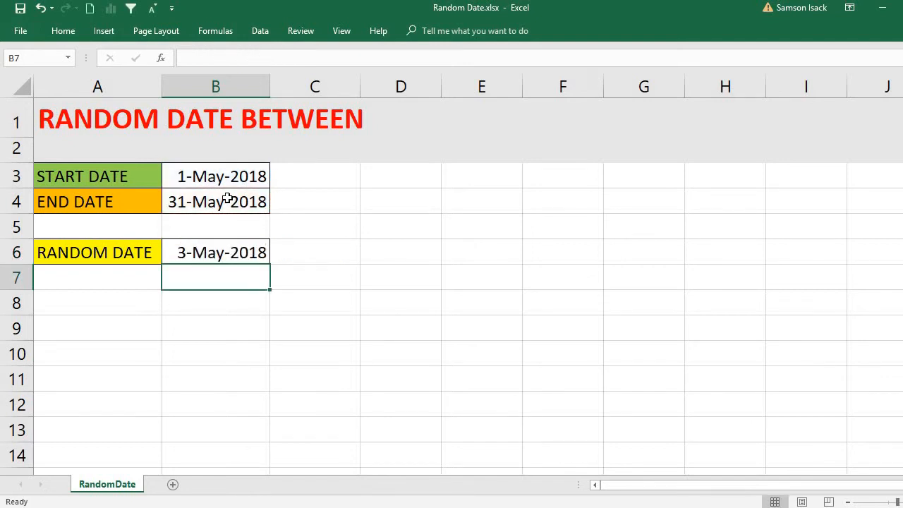
pyautogui.click(240, 252)
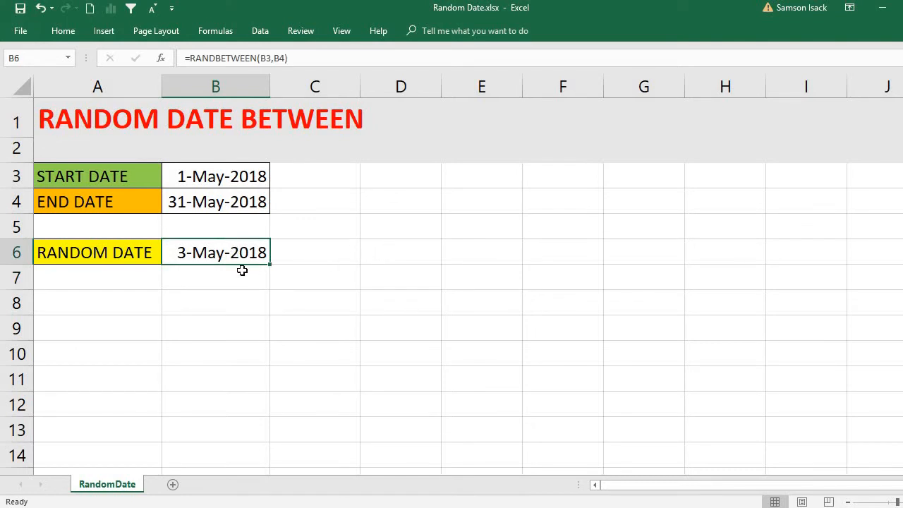
# Step: Change the start and end date cells B3:B4 to the Number format with two decimal places
pyautogui.click(260, 175)
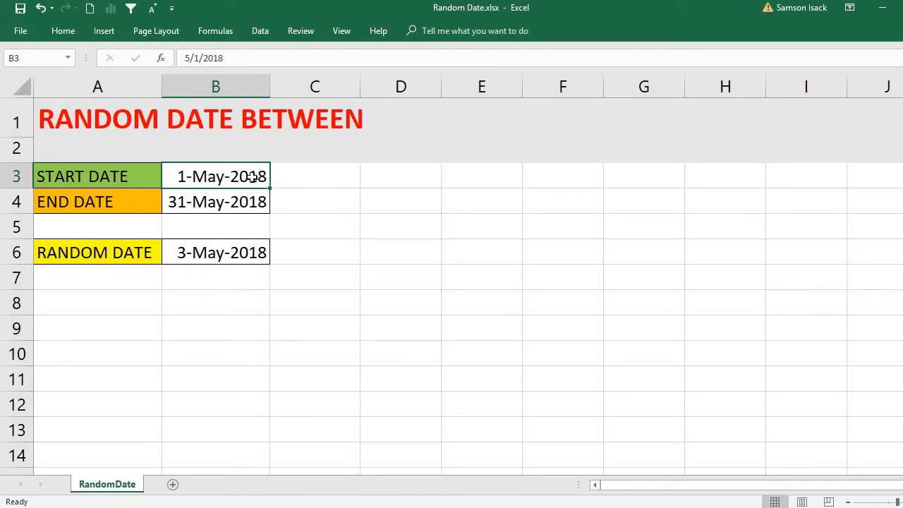
pyautogui.moveTo(251, 178); pyautogui.dragTo(251, 203)
pyautogui.rightClick(251, 203)
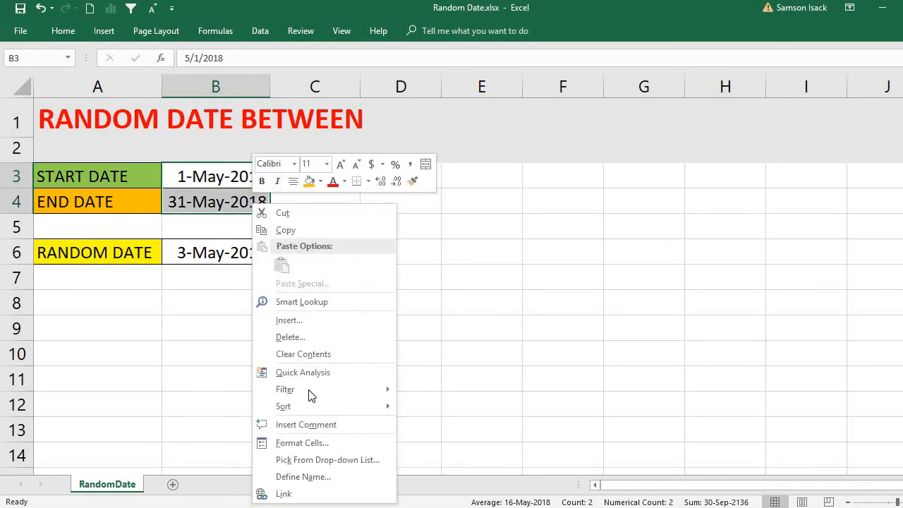
pyautogui.click(324, 440)
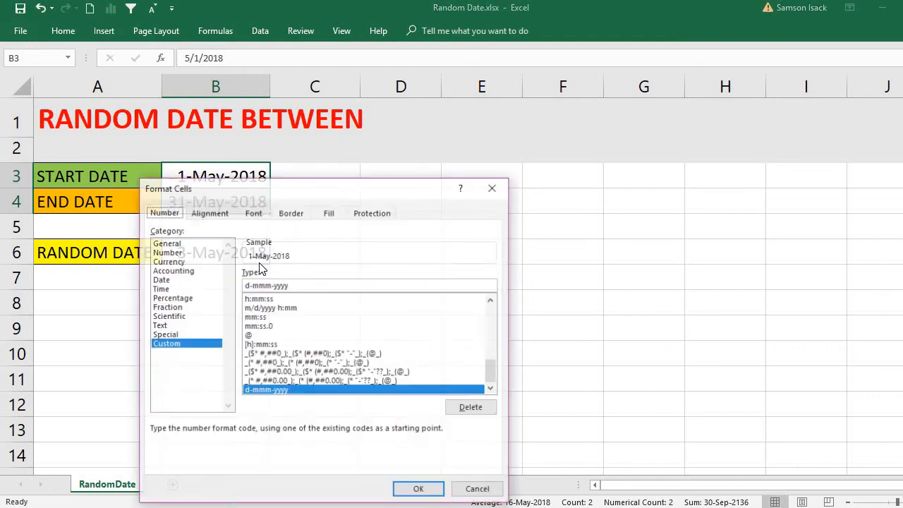
pyautogui.click(169, 252)
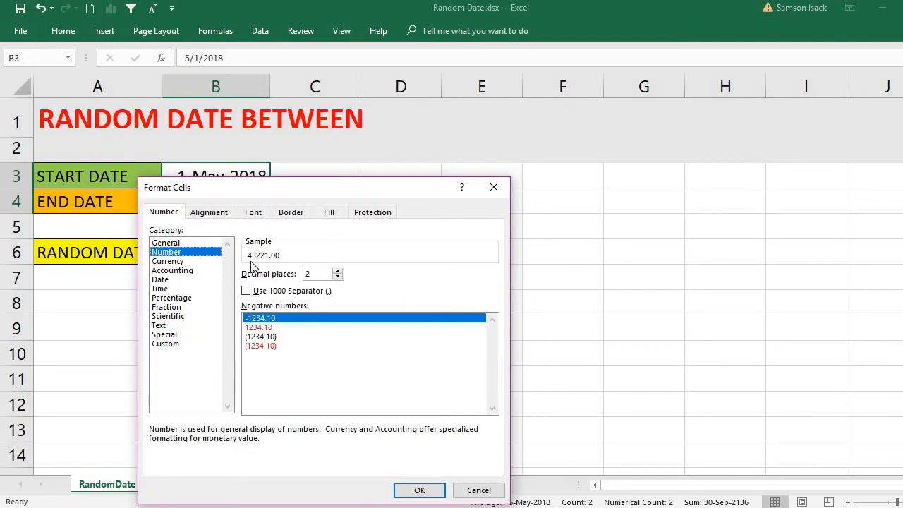
pyautogui.click(407, 492)
pyautogui.click(236, 204)
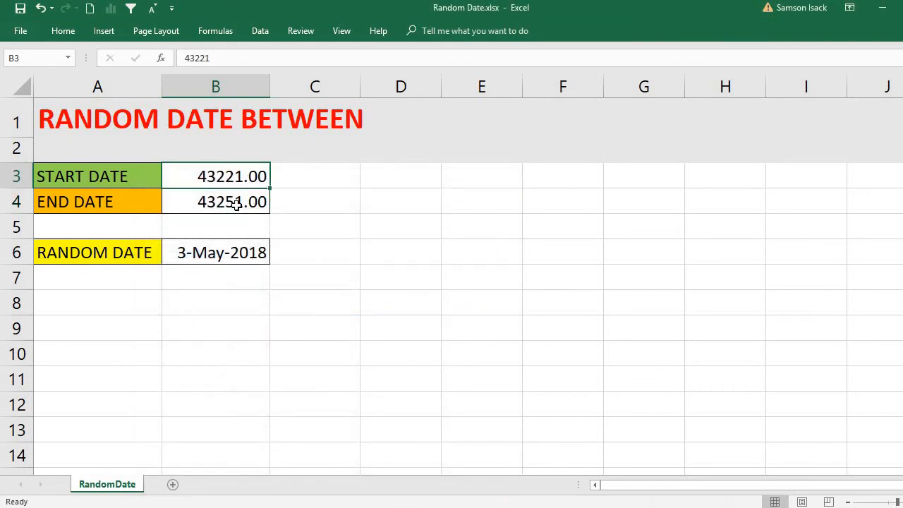
# Step: Change the random date cell B6 to the Number format with two decimal places
pyautogui.click(234, 252)
pyautogui.rightClick(235, 252)
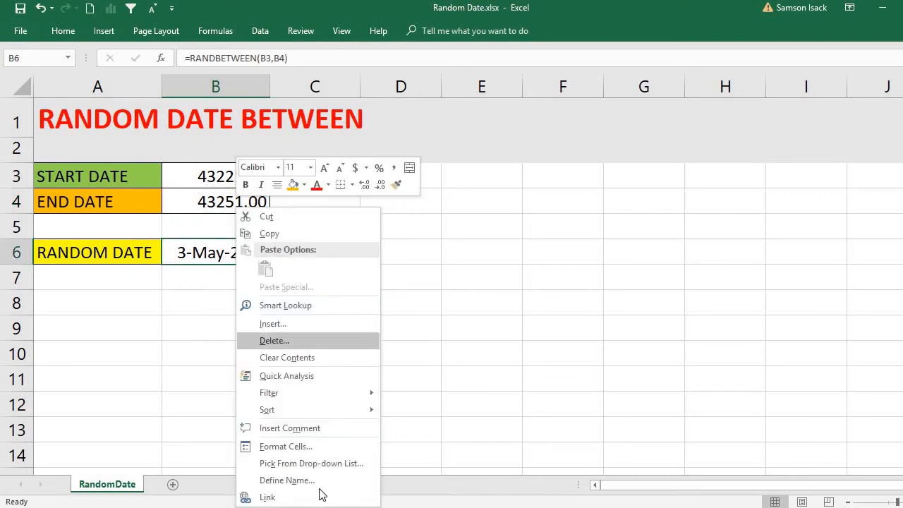
pyautogui.click(285, 446)
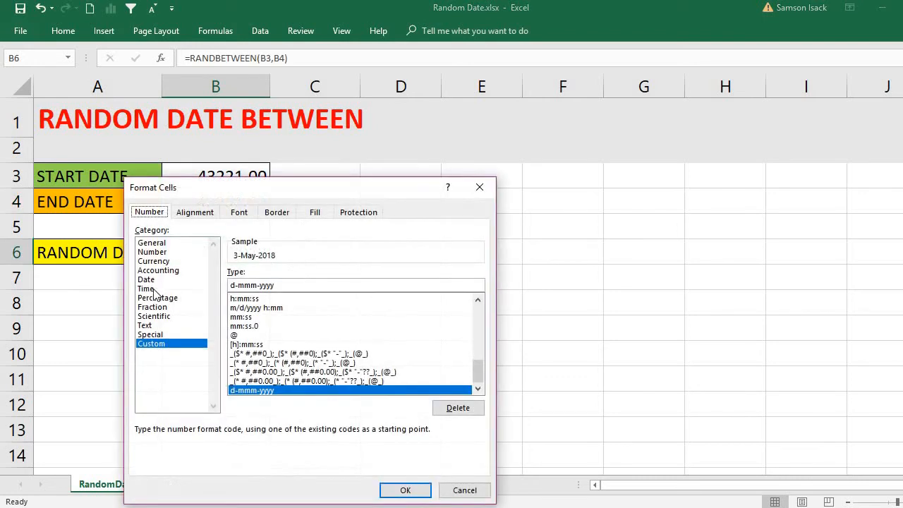
pyautogui.click(163, 251)
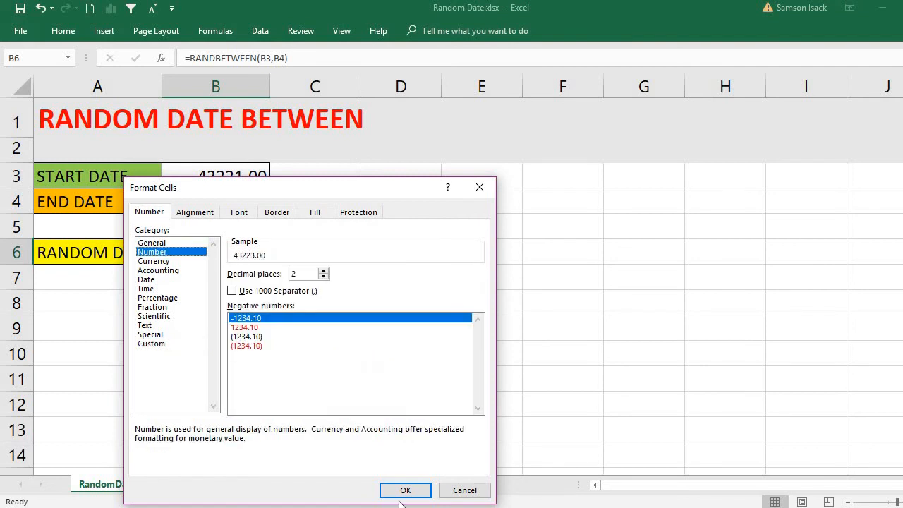
pyautogui.click(404, 490)
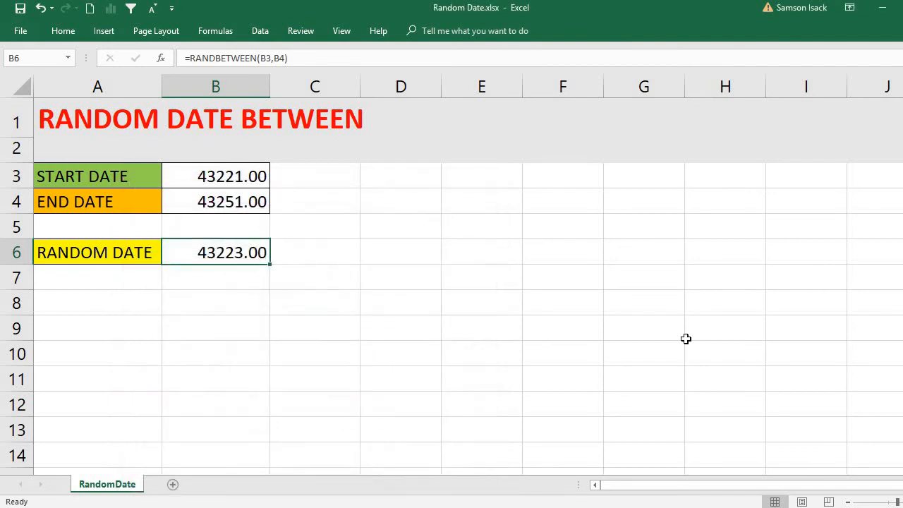
# Step: Compare the serial numbers of the start, end and random dates, and re-enter the RANDBETWEEN formula in B6 unchanged to recalculate it
pyautogui.click(230, 181)
pyautogui.click(234, 201)
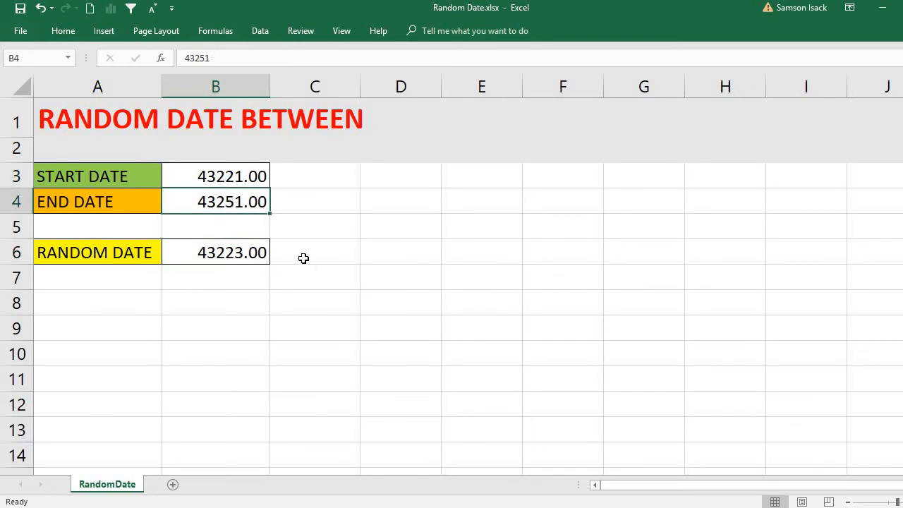
pyautogui.click(244, 255)
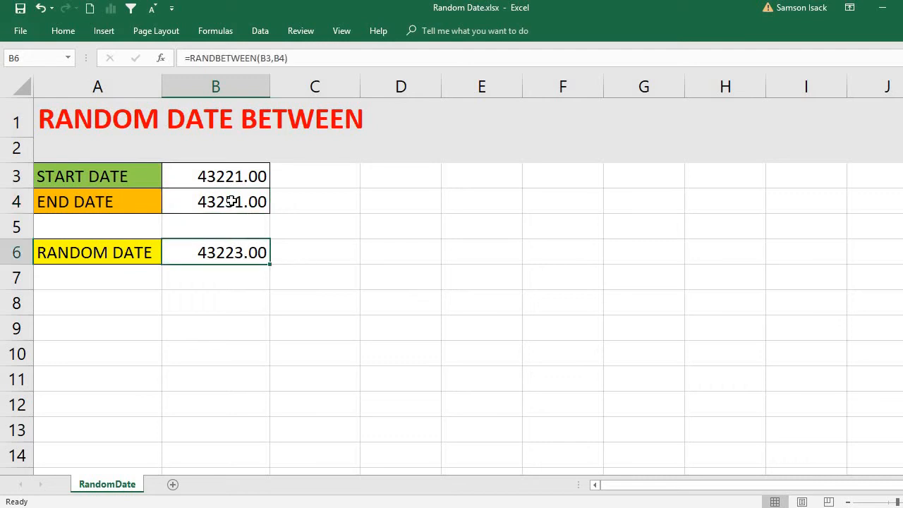
pyautogui.click(253, 176)
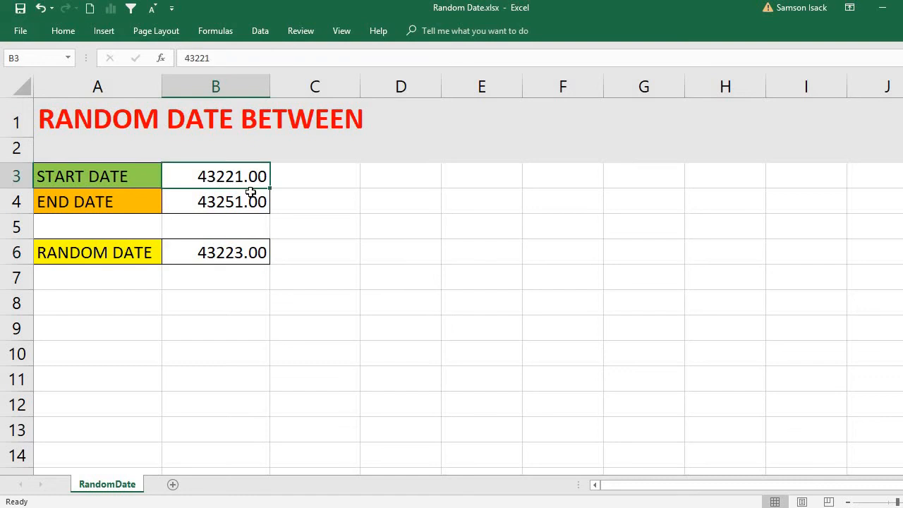
pyautogui.click(250, 196)
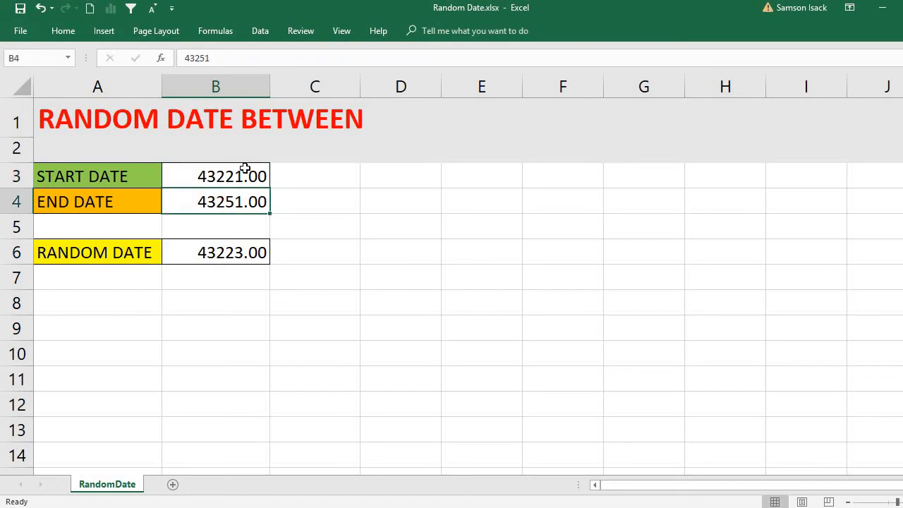
pyautogui.click(244, 173)
pyautogui.click(239, 194)
pyautogui.click(216, 253)
pyautogui.doubleClick(218, 253)
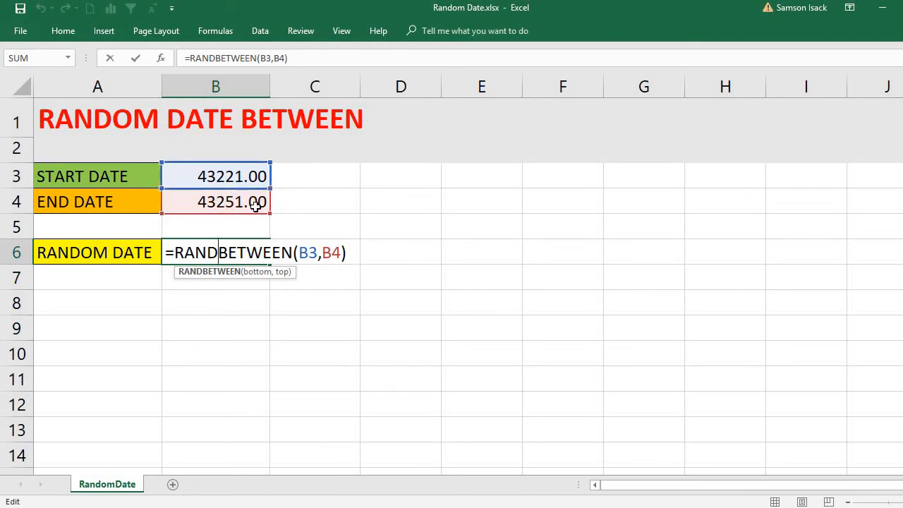
pyautogui.press('Return')
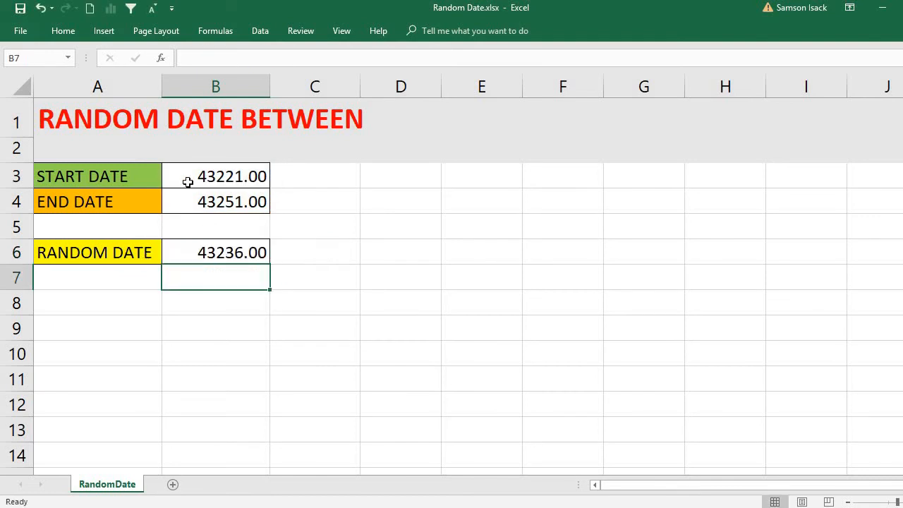
# Step: Format cells B3:B6 with the custom date format d-mmm-yyyy
pyautogui.click(208, 175)
pyautogui.moveTo(208, 175); pyautogui.dragTo(235, 254)
pyautogui.rightClick(235, 254)
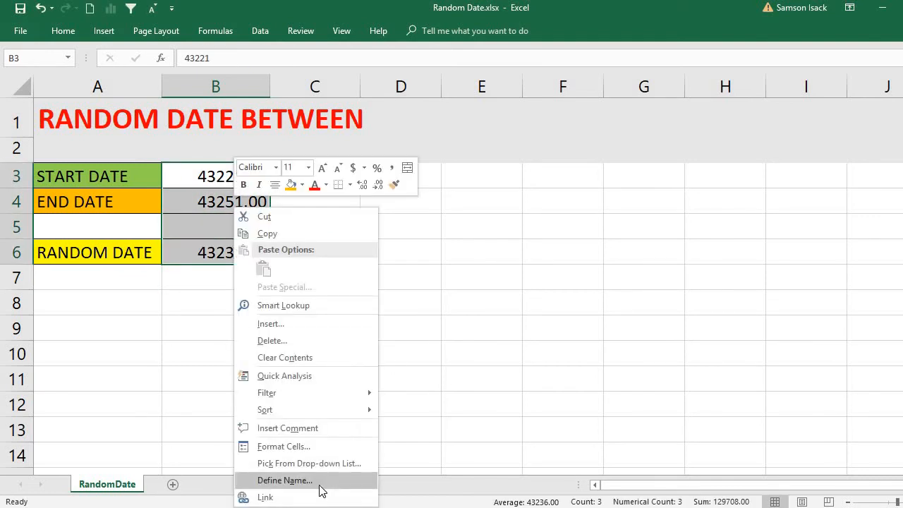
pyautogui.click(325, 447)
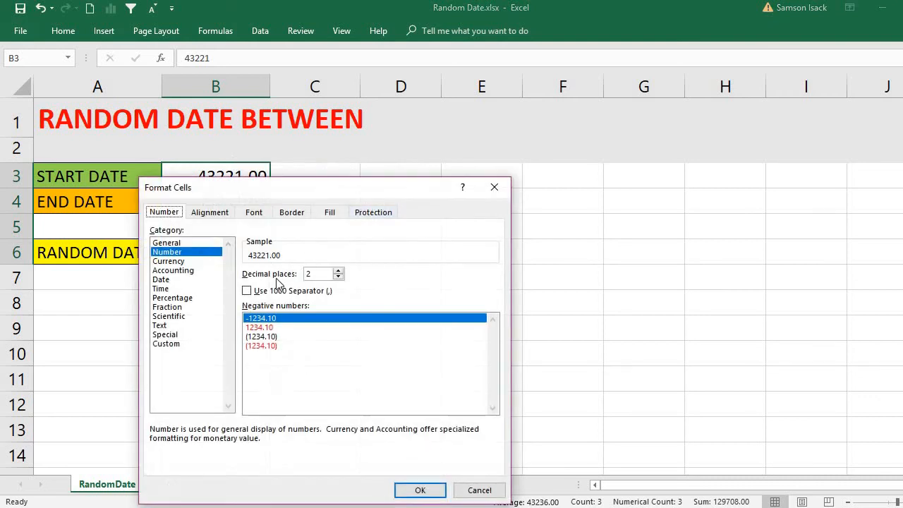
pyautogui.click(185, 345)
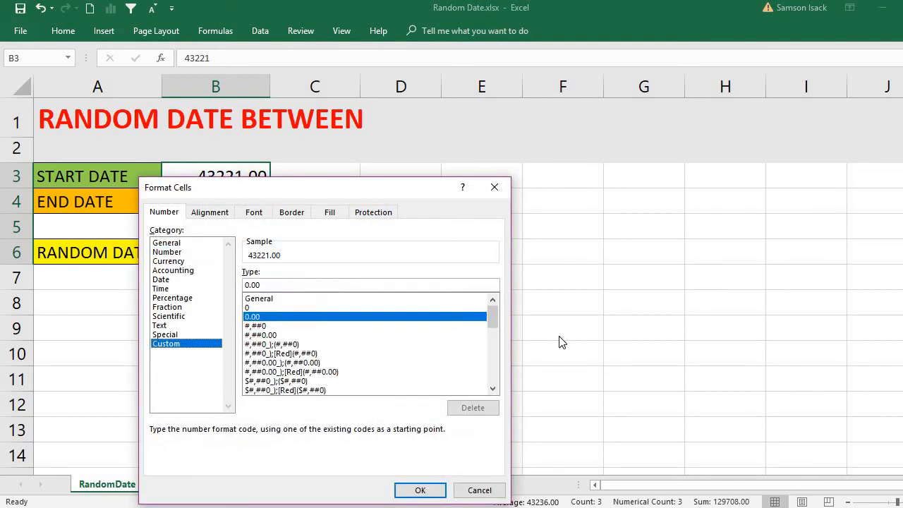
pyautogui.moveTo(492, 330); pyautogui.dragTo(494, 362)
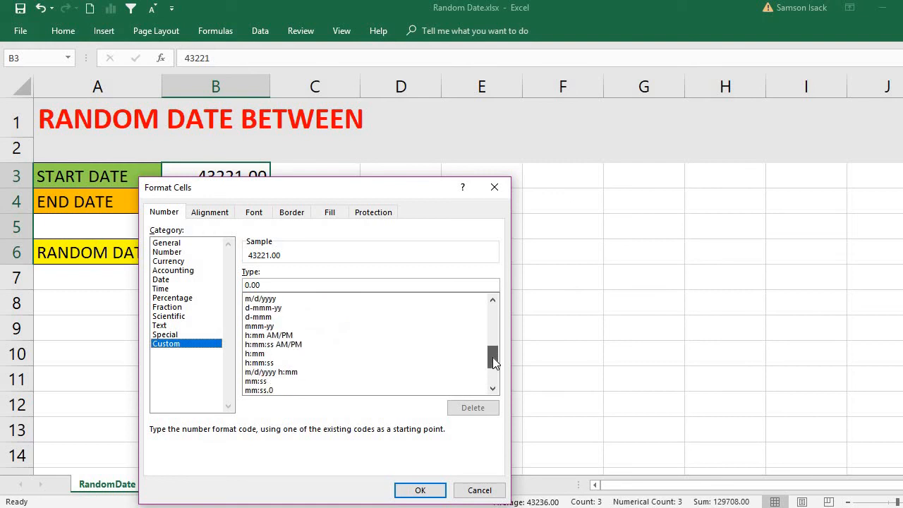
pyautogui.click(277, 309)
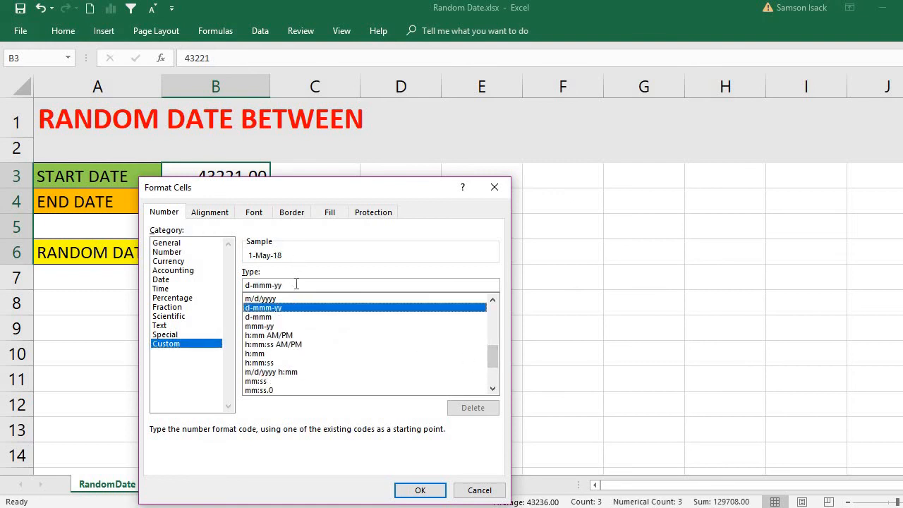
pyautogui.click(296, 284)
pyautogui.write('yy')
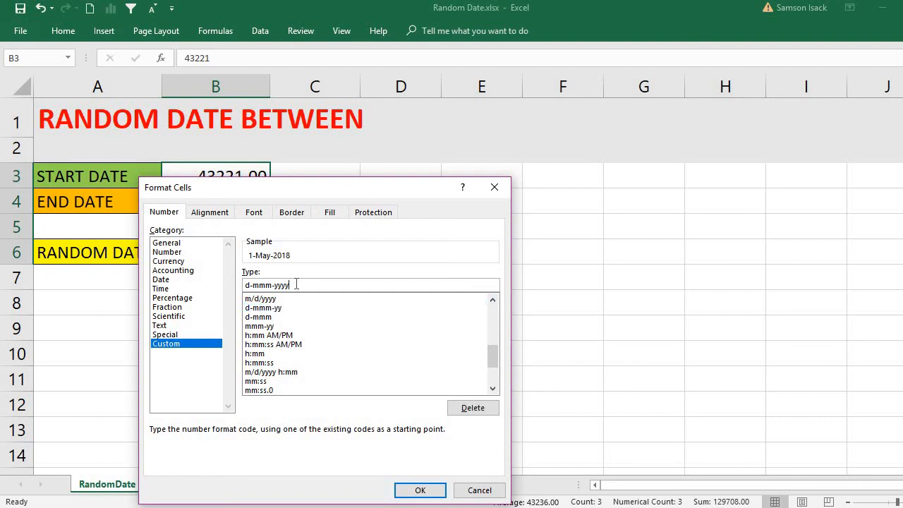
pyautogui.press('Return')
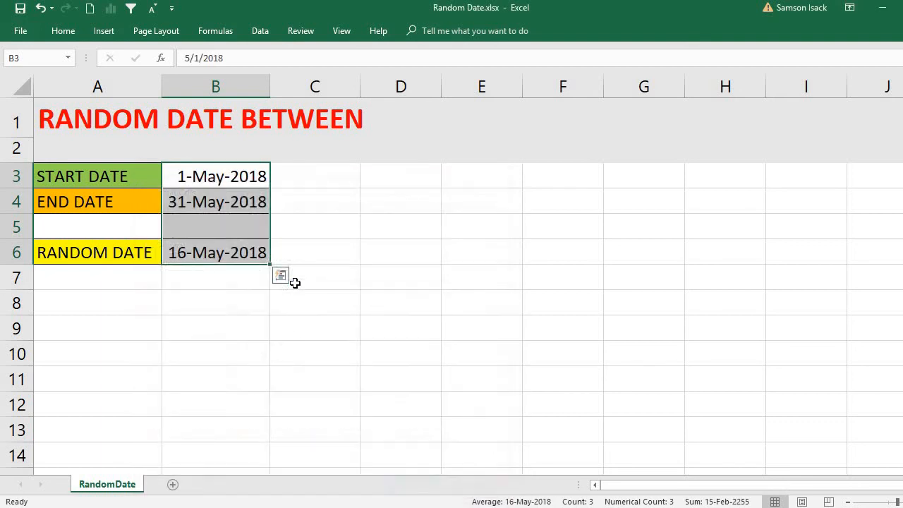
# Step: Recalculate the formula in B6 to check the random dates generated within the May 2018 range
pyautogui.click(249, 250)
pyautogui.doubleClick(343, 258)
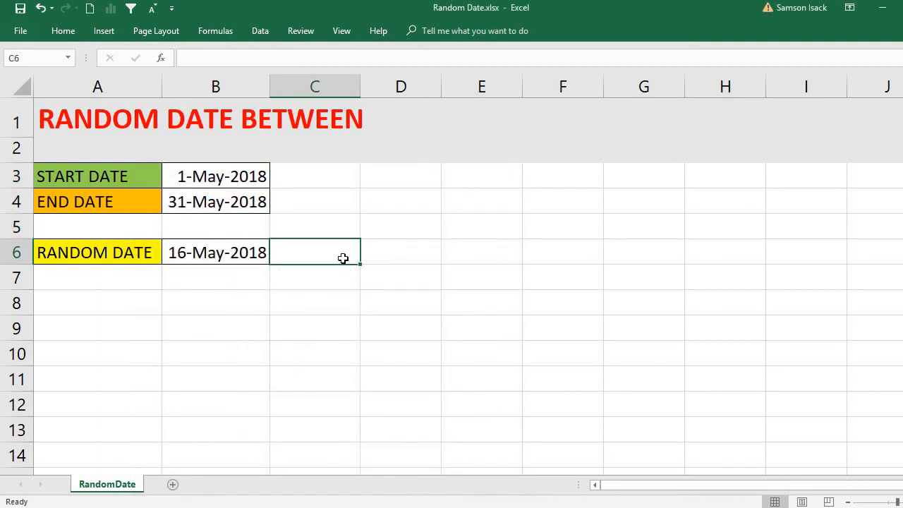
pyautogui.click(247, 288)
pyautogui.click(178, 252)
pyautogui.click(338, 258)
pyautogui.click(224, 290)
pyautogui.click(222, 256)
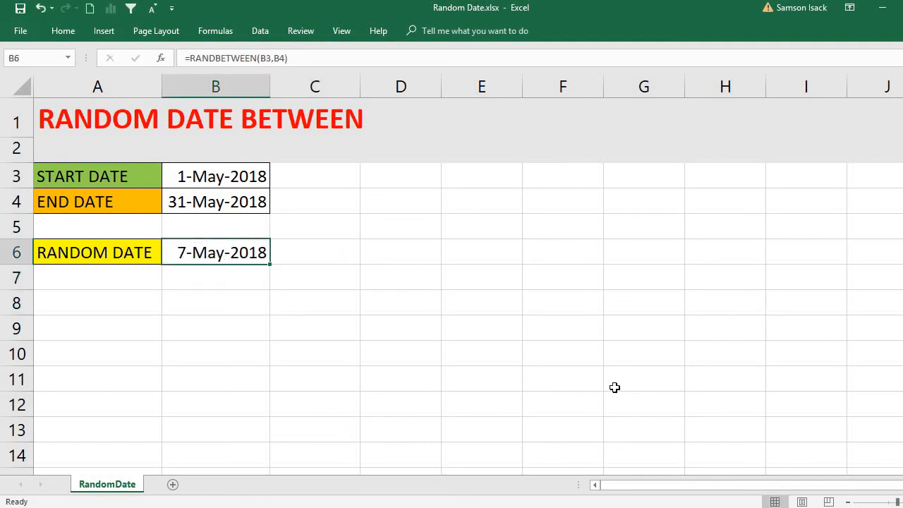
# Step: Change the end date in cell B4 to 6/30/2018
pyautogui.doubleClick(226, 201)
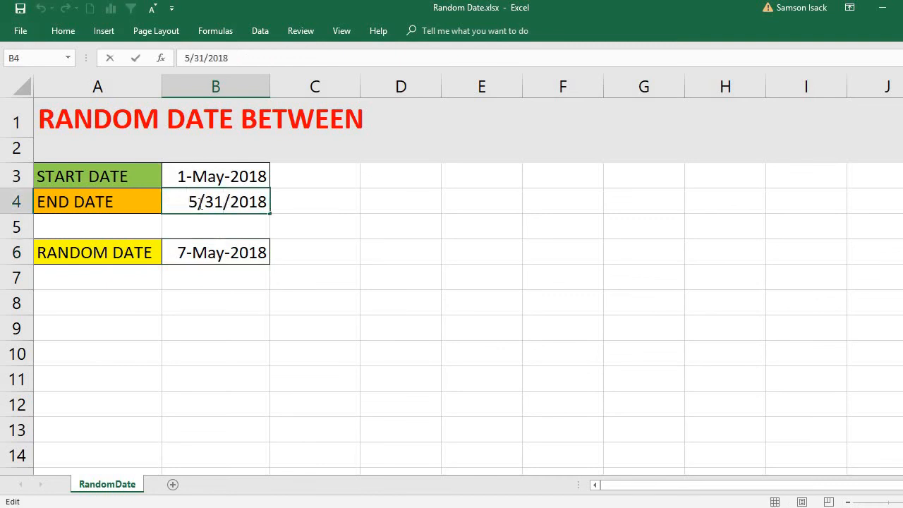
pyautogui.moveTo(198, 201); pyautogui.dragTo(166, 201)
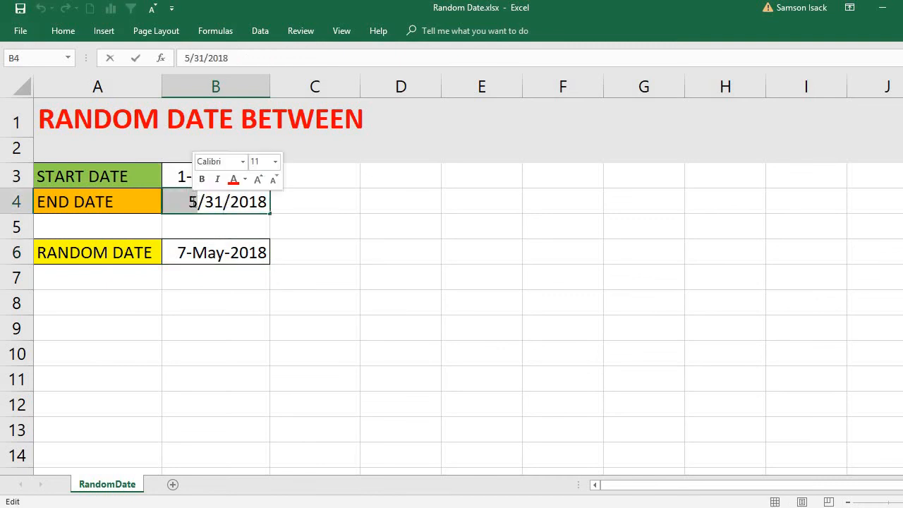
pyautogui.write('6')
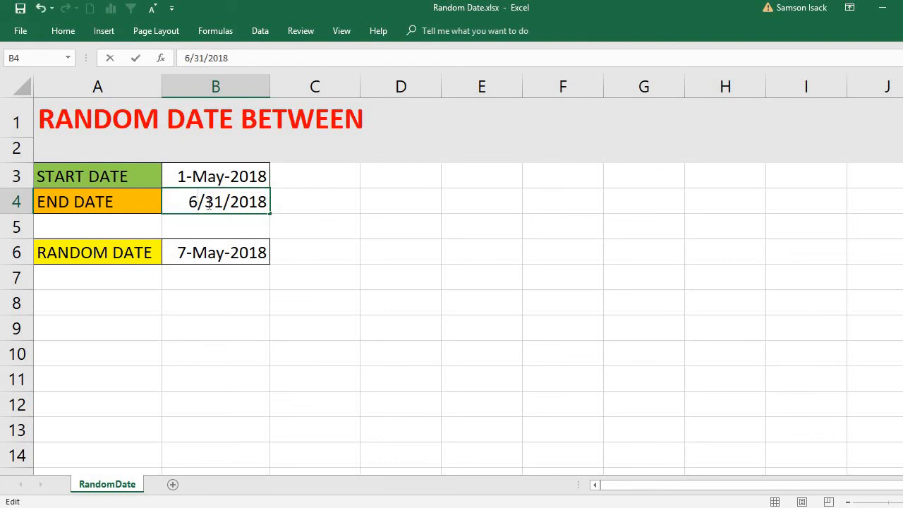
pyautogui.press('BackSpace')
pyautogui.write('0')
pyautogui.click(188, 173)
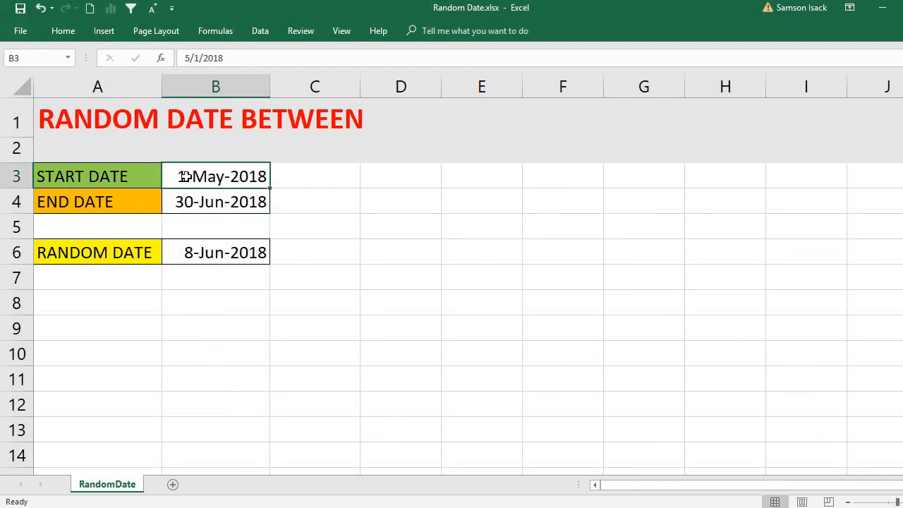
# Step: Change the start date in cell B3 to 6/1/2018
pyautogui.doubleClick(187, 175)
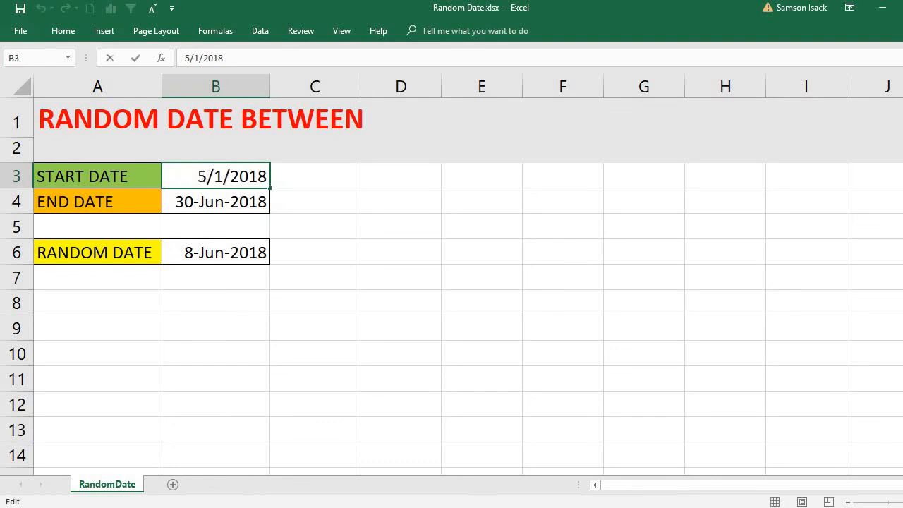
pyautogui.doubleClick(201, 177)
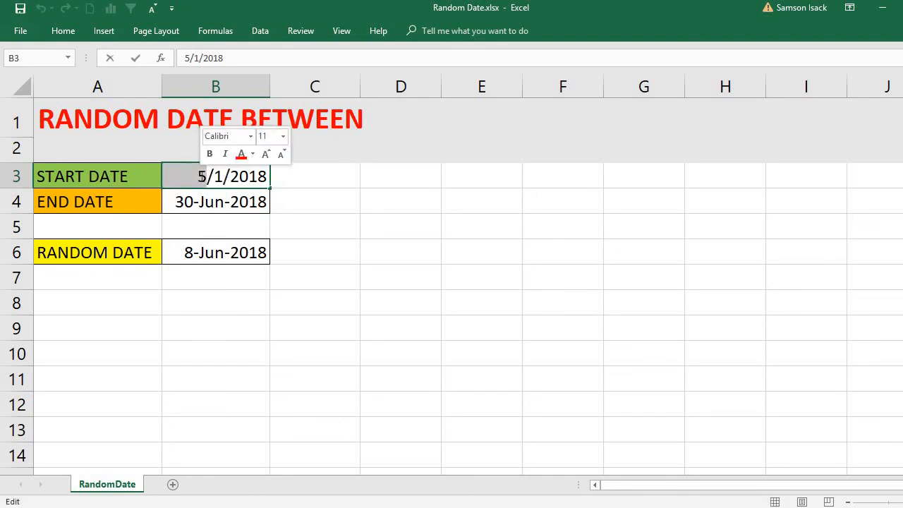
pyautogui.write('6')
pyautogui.press('Return')
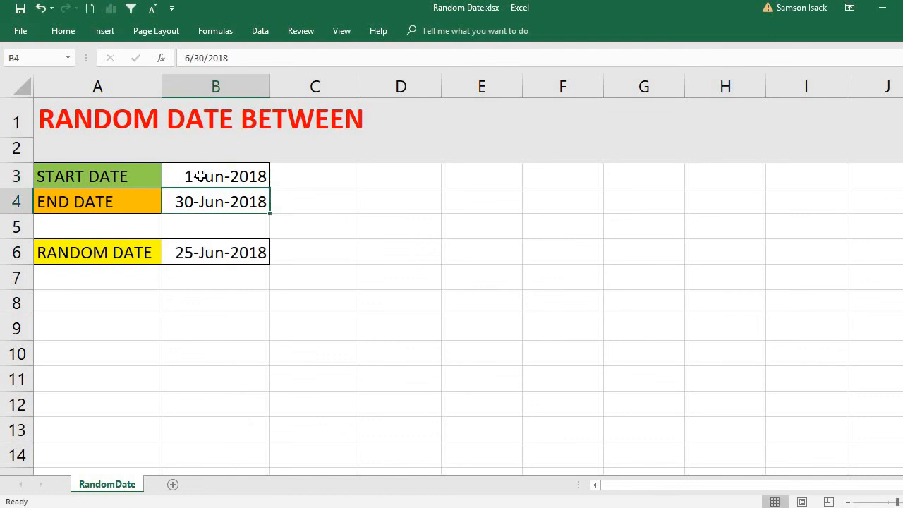
# Step: Recalculate the formula in B6 to check the random dates generated within the June 2018 range
pyautogui.click(219, 256)
pyautogui.click(218, 299)
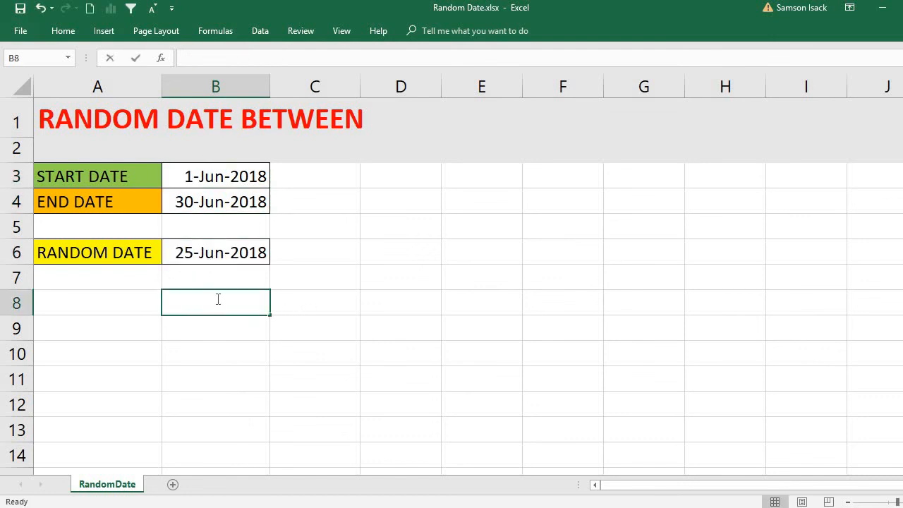
pyautogui.click(228, 276)
pyautogui.doubleClick(229, 252)
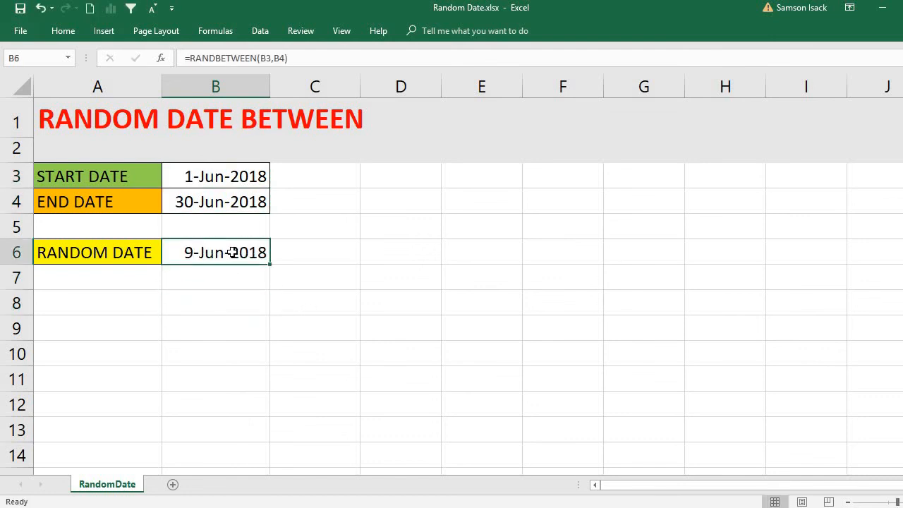
pyautogui.click(224, 288)
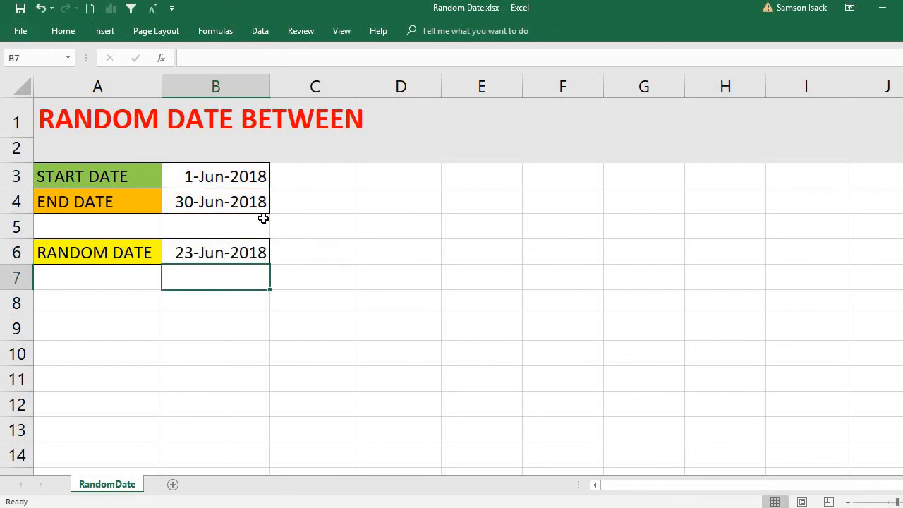
pyautogui.click(295, 224)
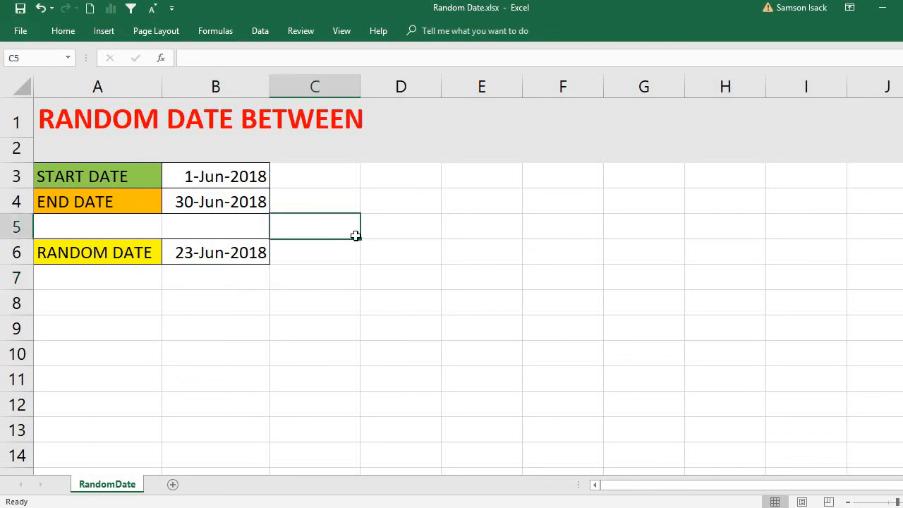